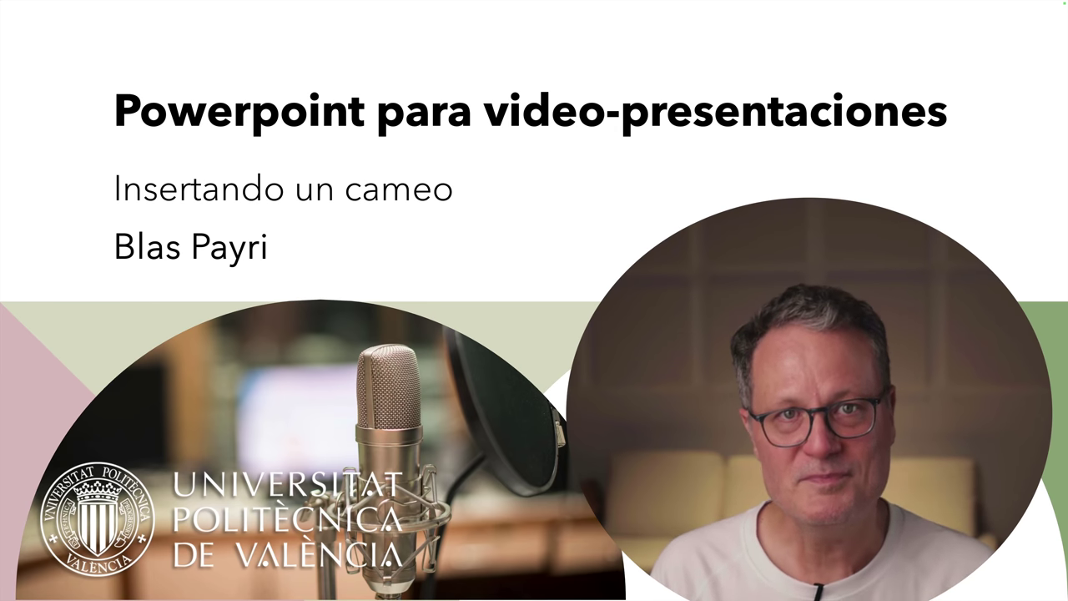
Step: Exit the slideshow and insert a Two Content slide as slide 2
key(Escape)
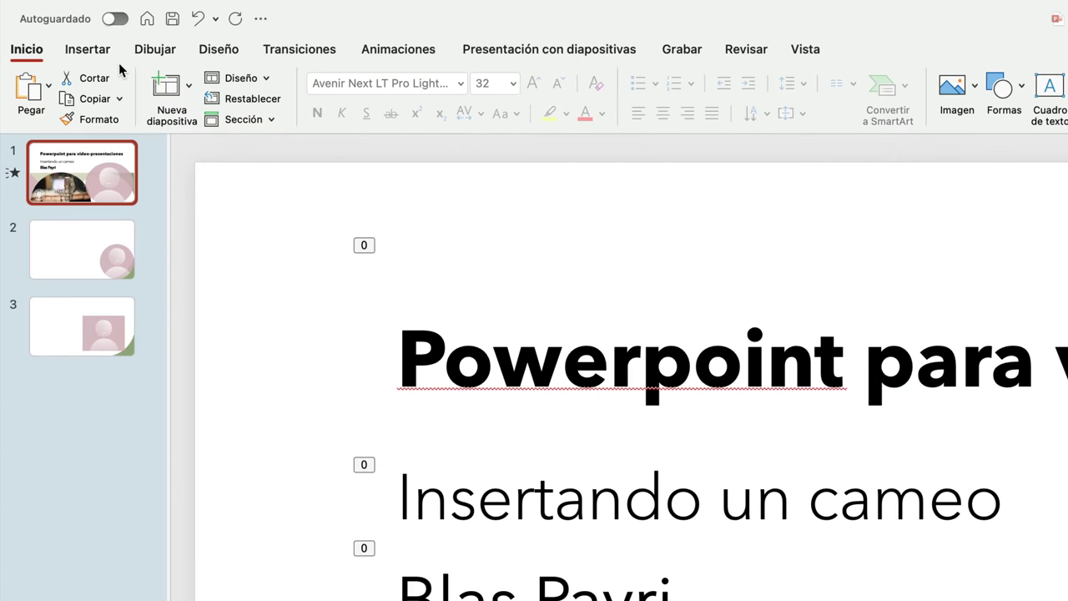
click(189, 87)
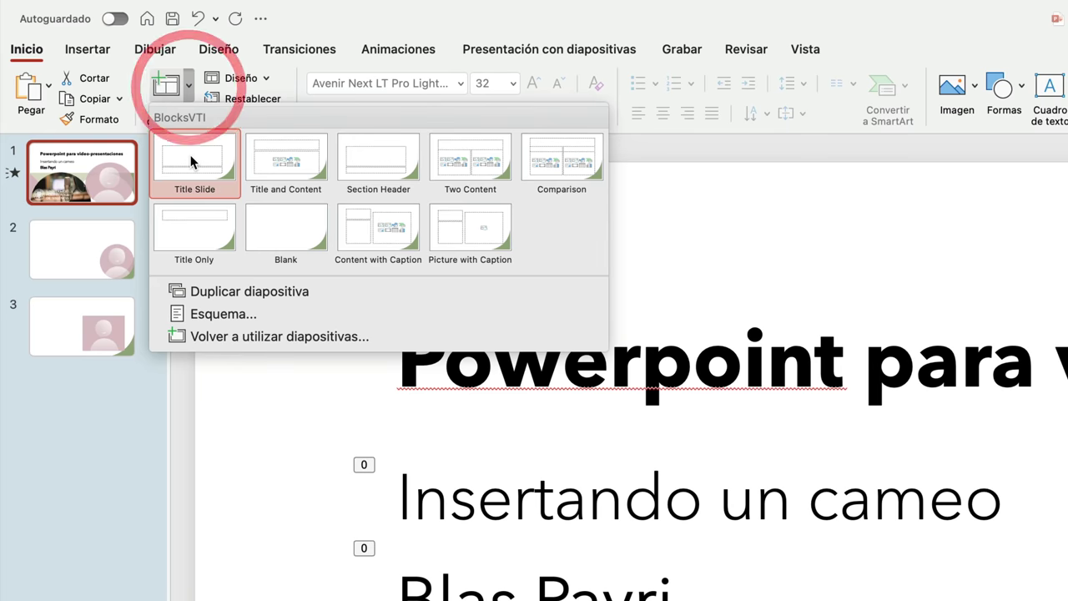
click(452, 153)
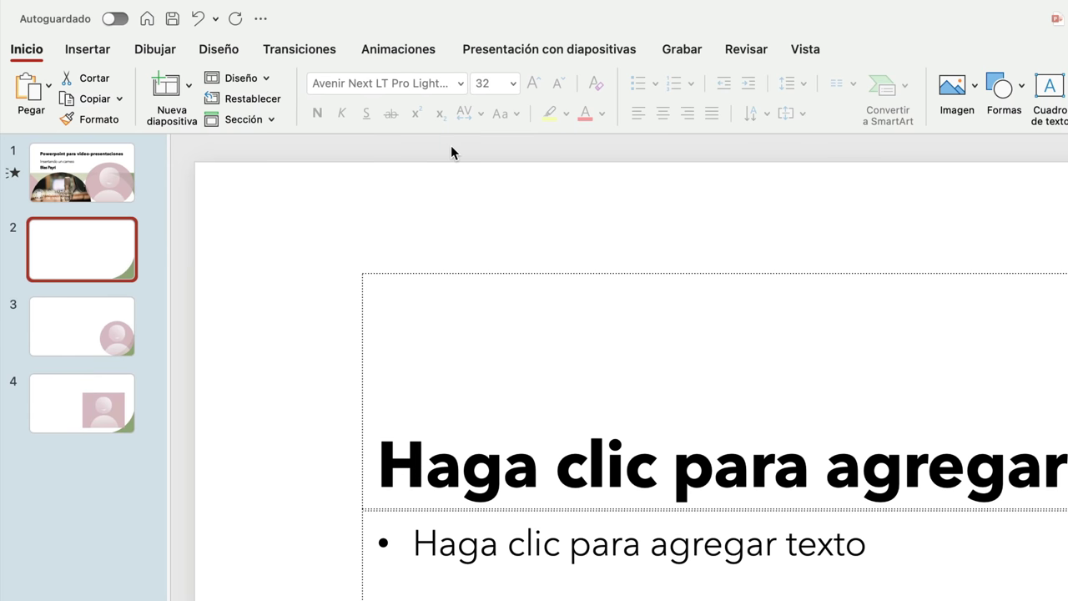
click(90, 52)
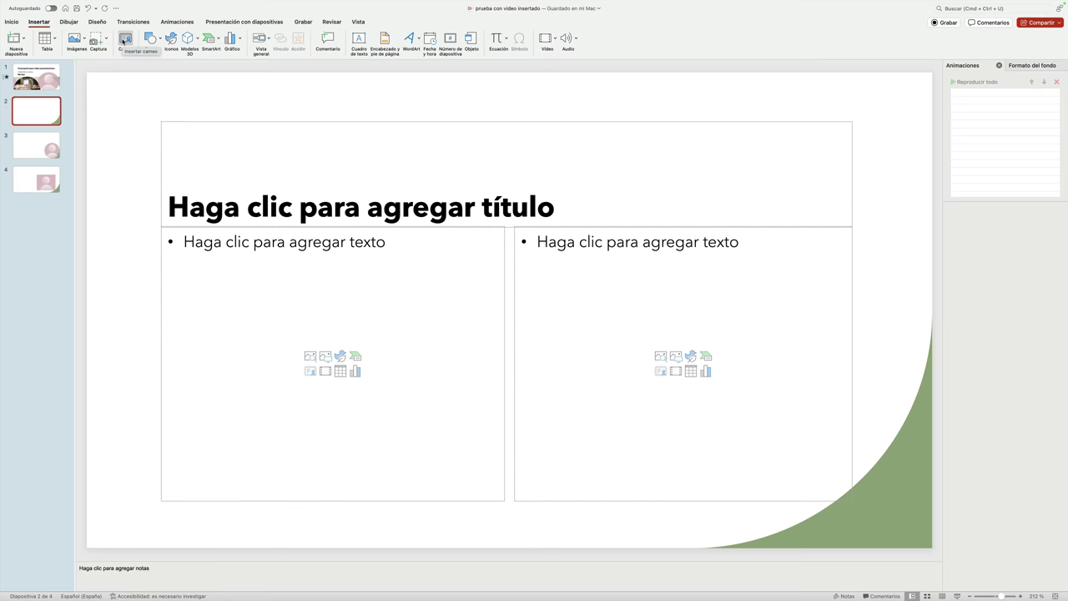
Step: Insert a live camera cameo on slide 2 and enlarge it to 11,76 cm square
click(123, 41)
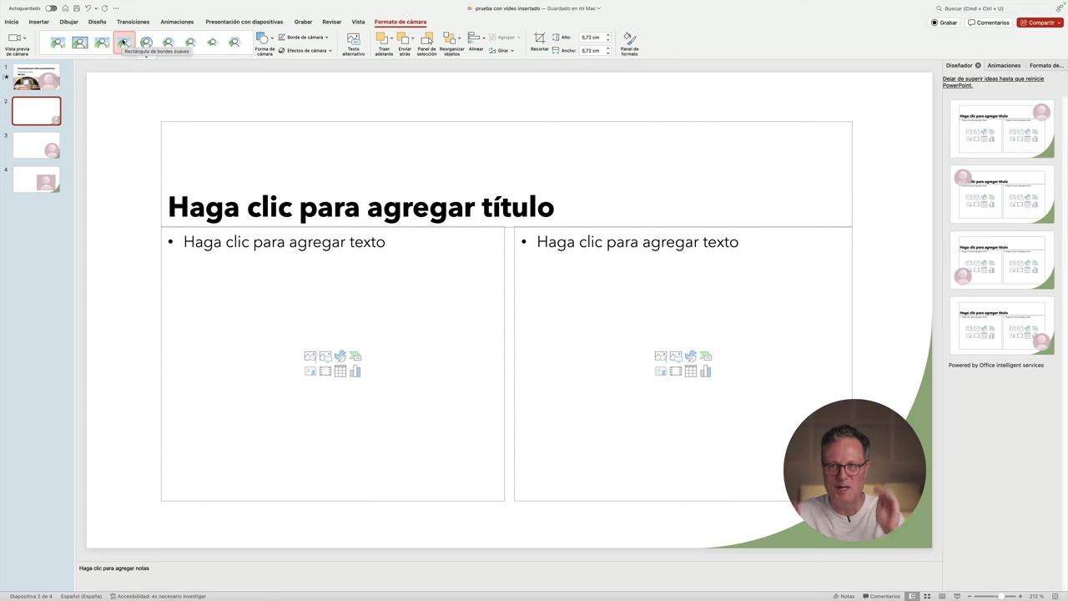
click(828, 427)
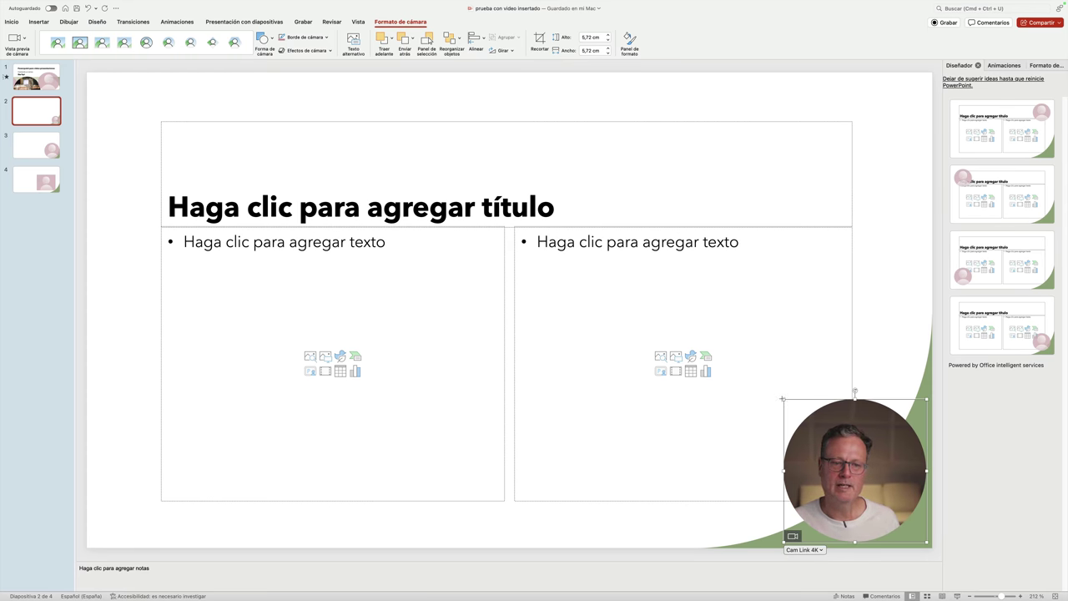
drag(782, 399, 632, 312)
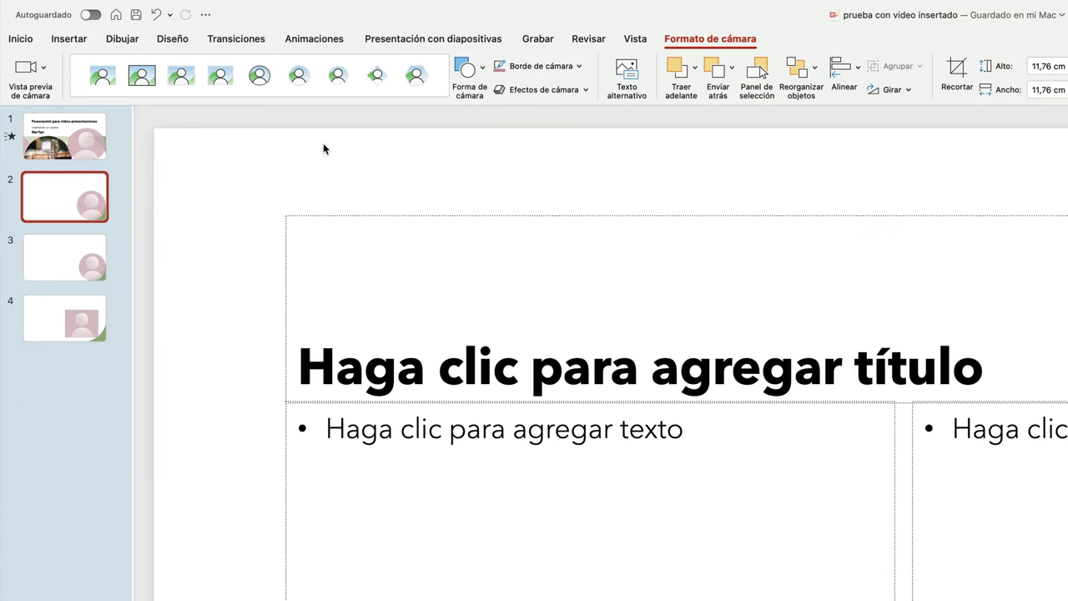
Step: Add a new slide 3 and fill its right placeholder with a live camera cameo
click(21, 38)
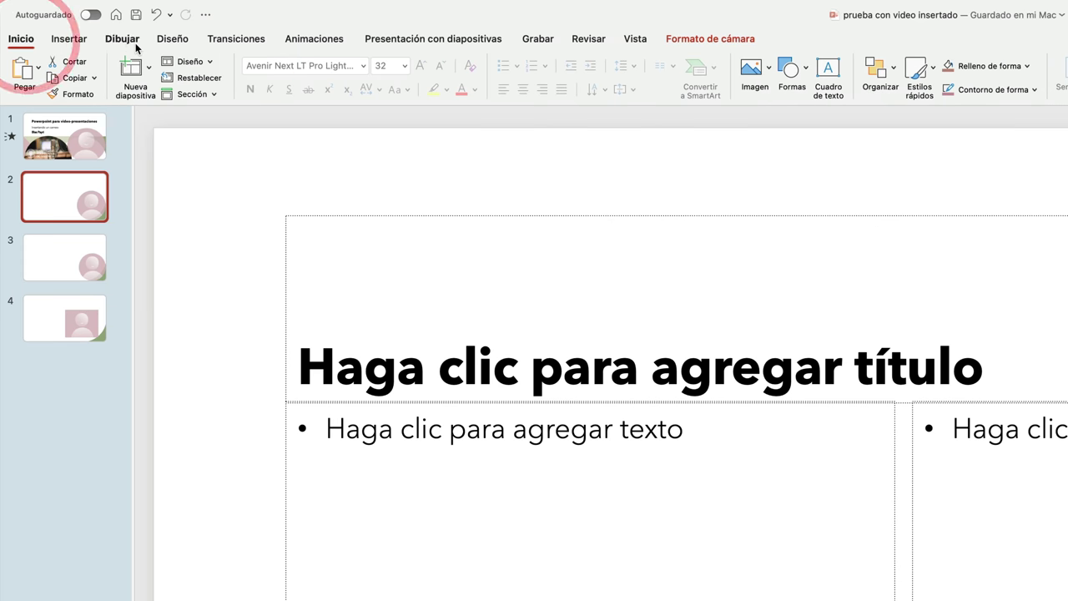
click(134, 71)
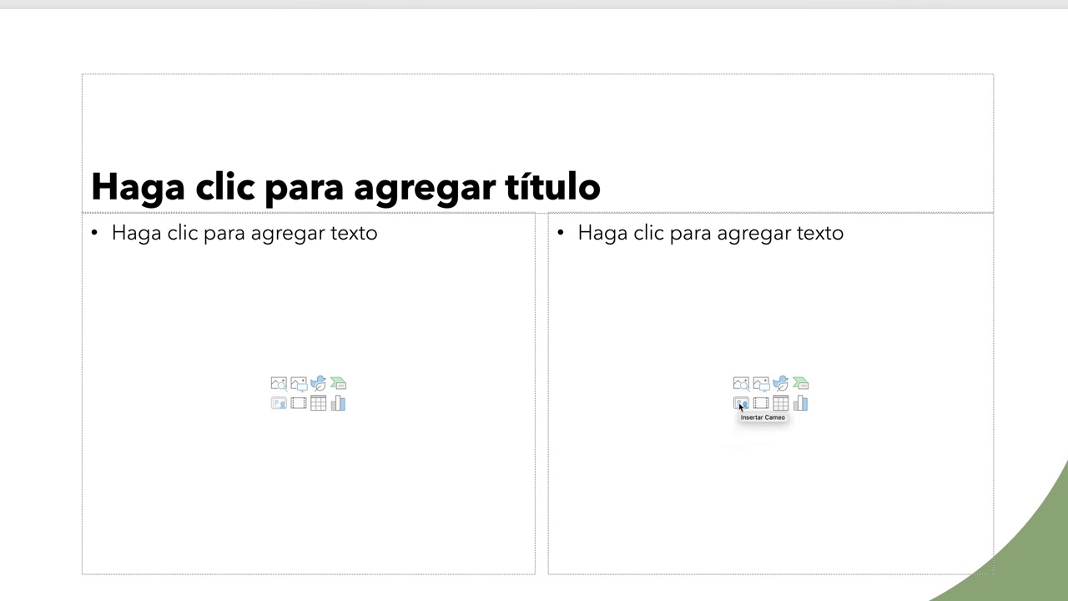
click(740, 404)
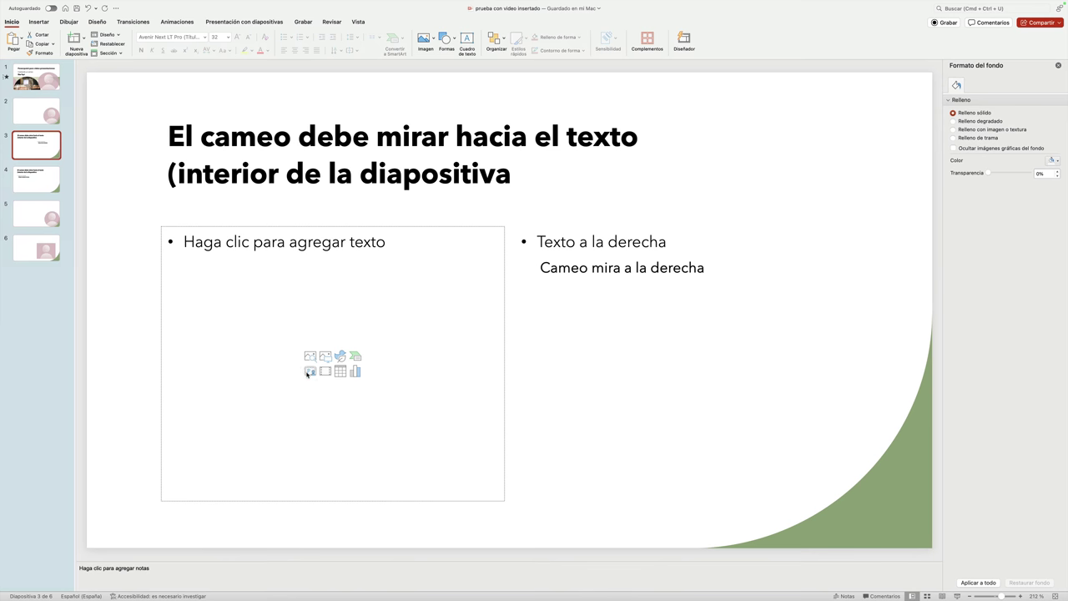
Step: Put the camera cameo in slide 3's left placeholder, then go to slide 4
click(309, 371)
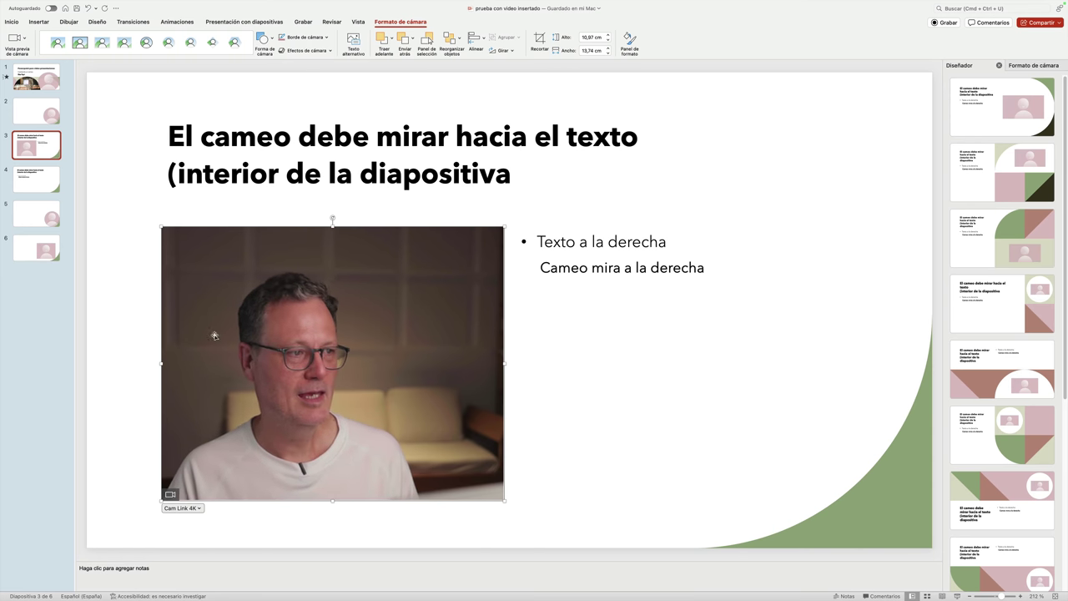
click(25, 189)
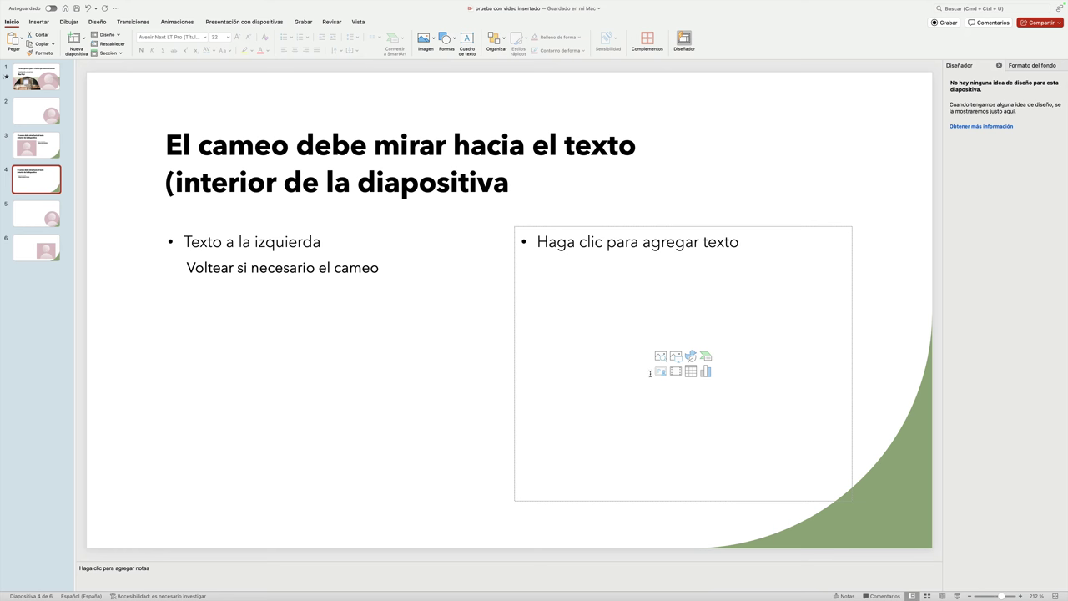
Step: Insert a cameo in slide 4's right placeholder and flip it horizontally to face the text
click(661, 371)
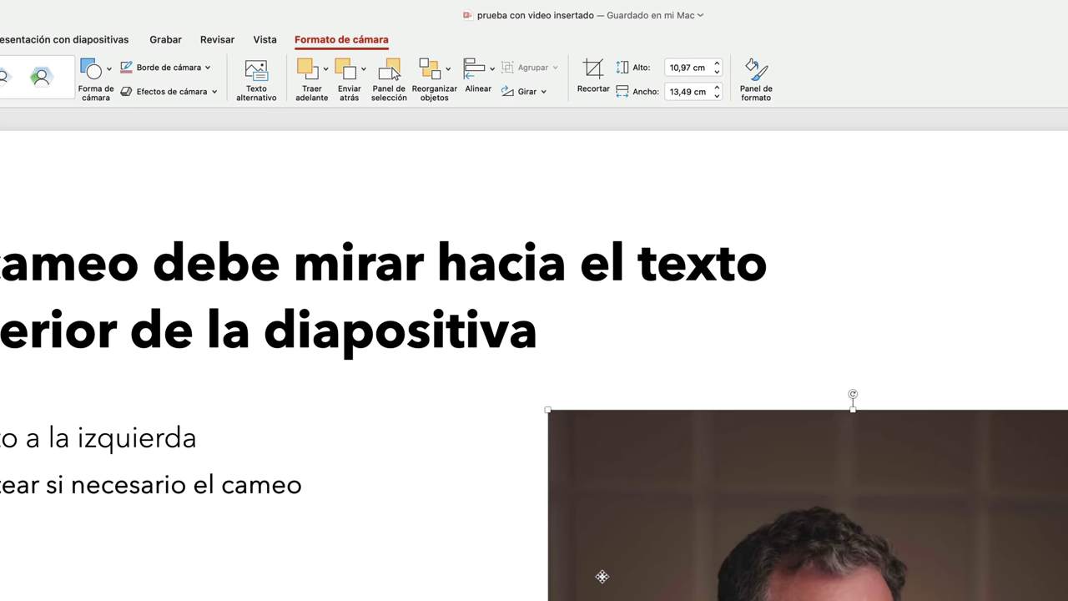
click(539, 94)
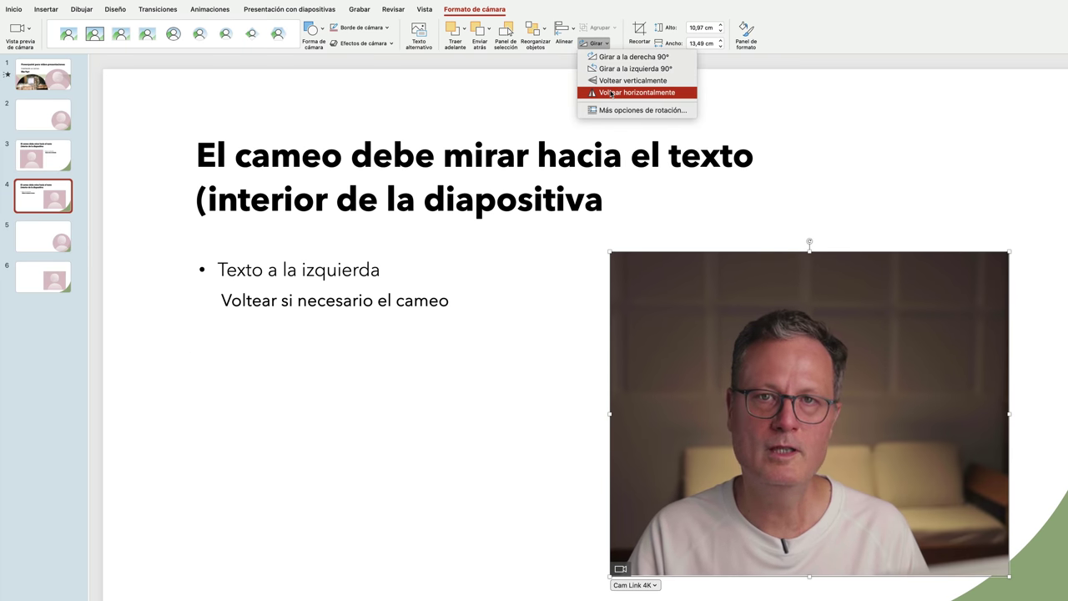
click(609, 92)
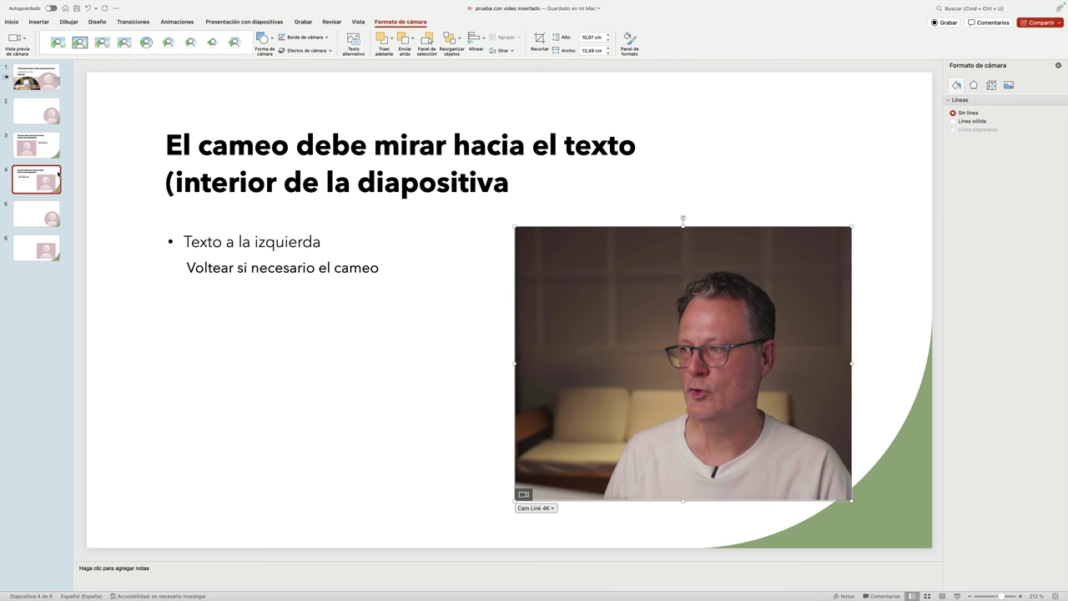
click(41, 178)
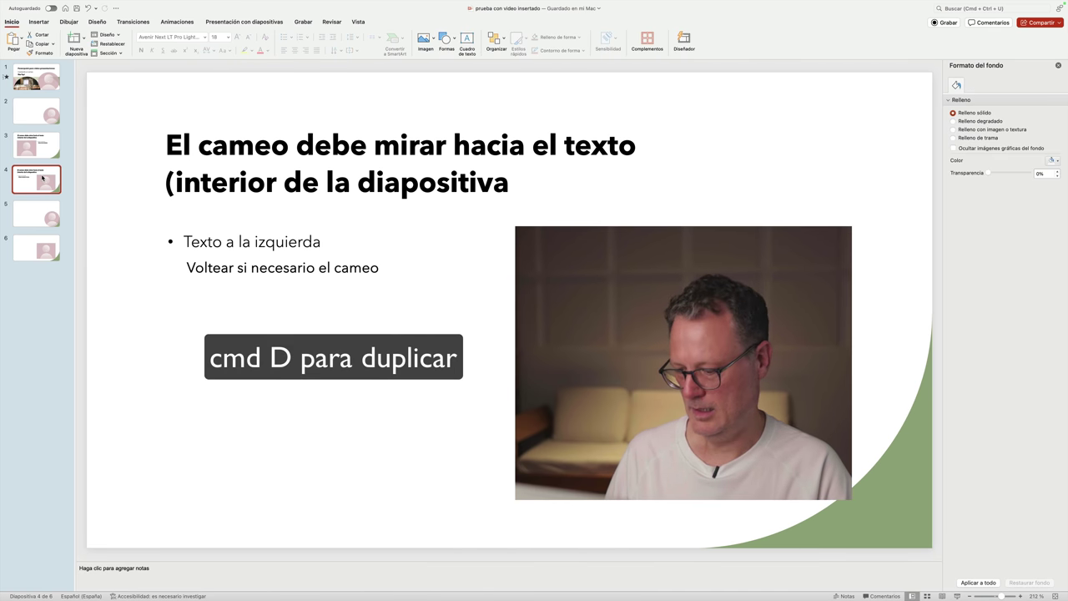
Step: Duplicate slide 4 and try the first three Designer layout suggestions
key(super+d)
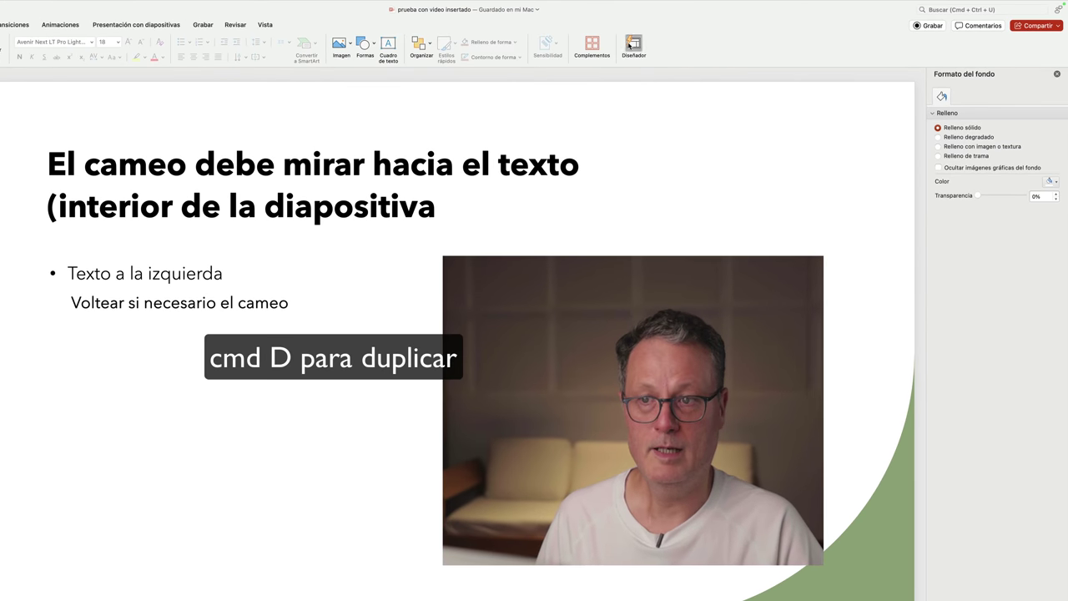
click(640, 44)
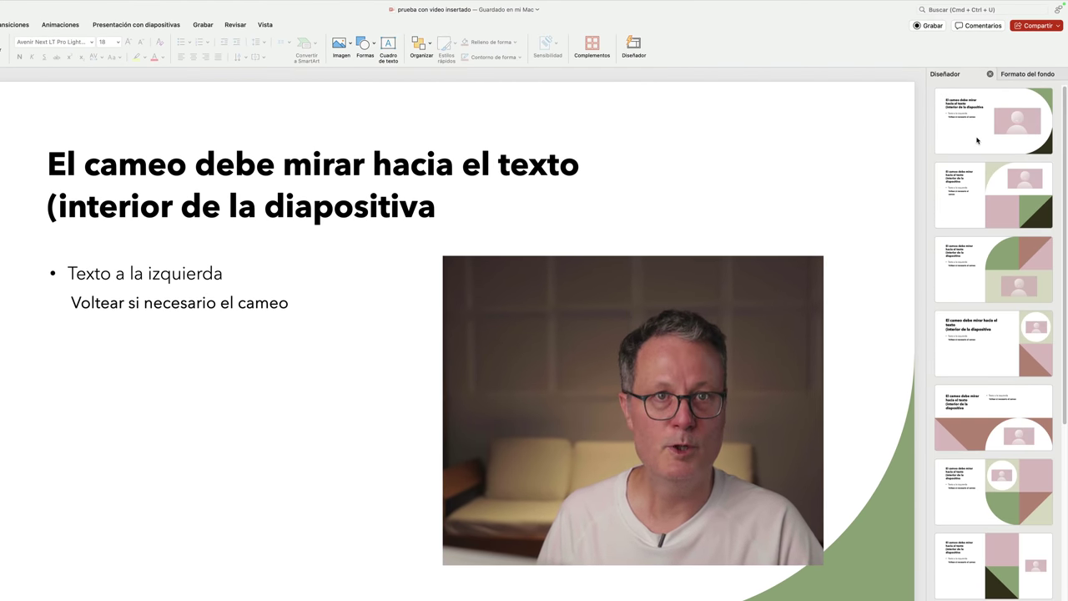
click(977, 140)
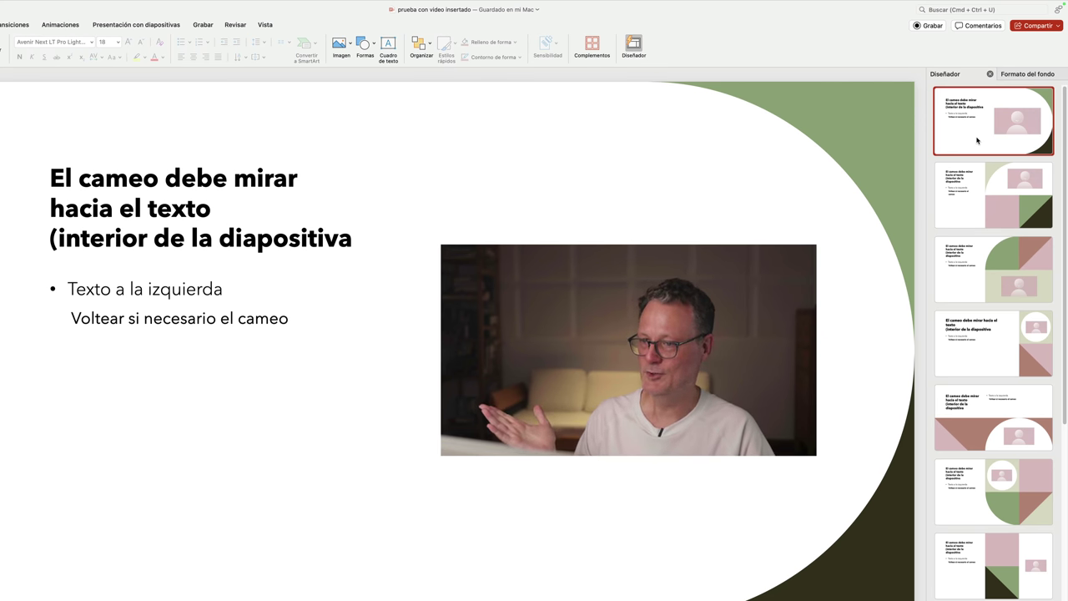
click(983, 200)
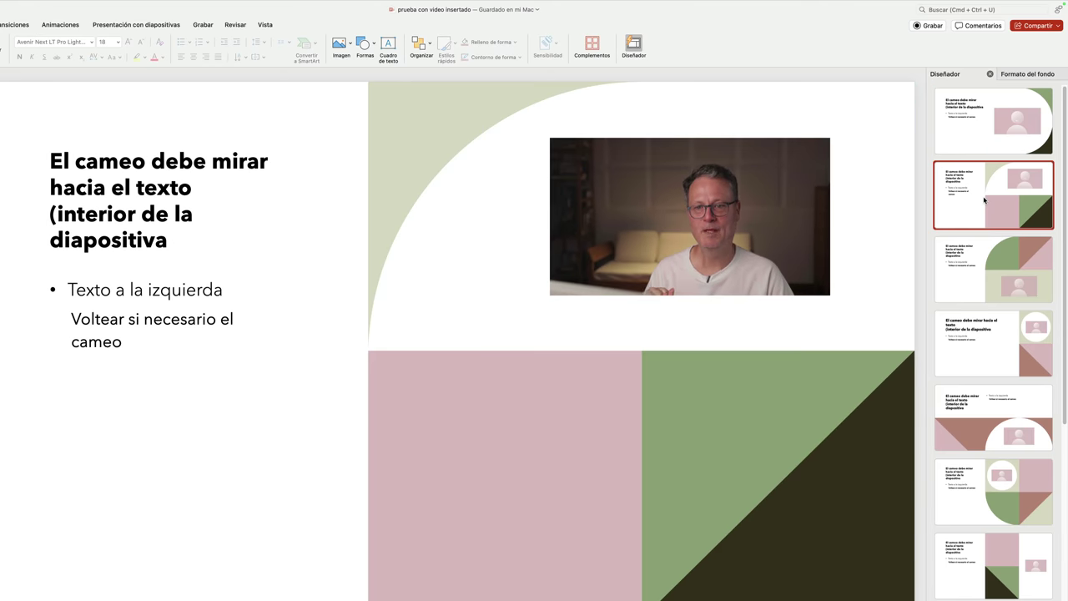
click(990, 298)
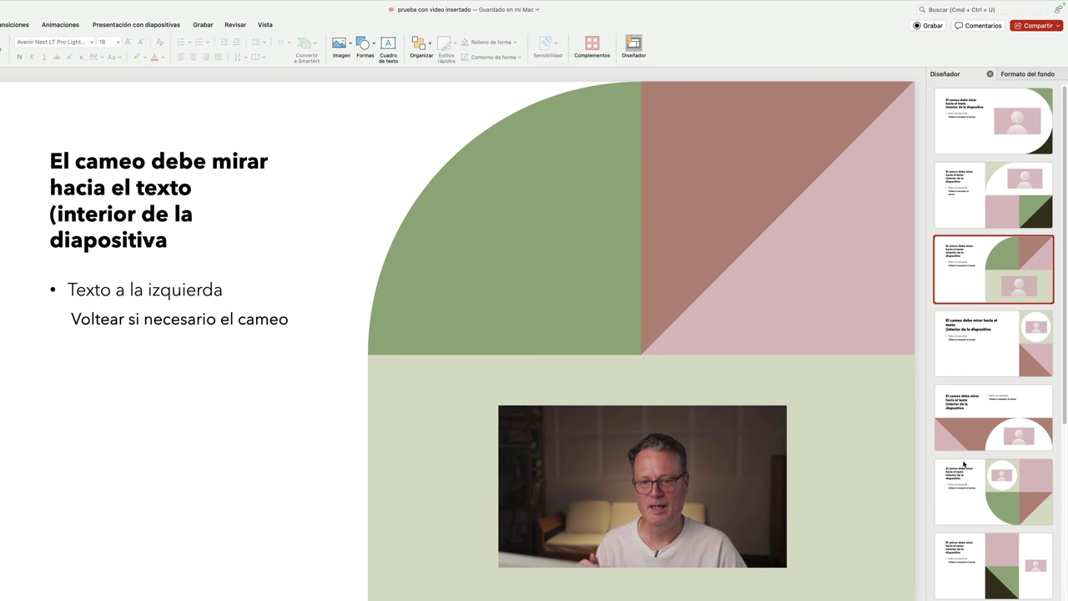
Step: Try further Designer layouts, including a circular cameo frame, then undo the applied layout
click(978, 502)
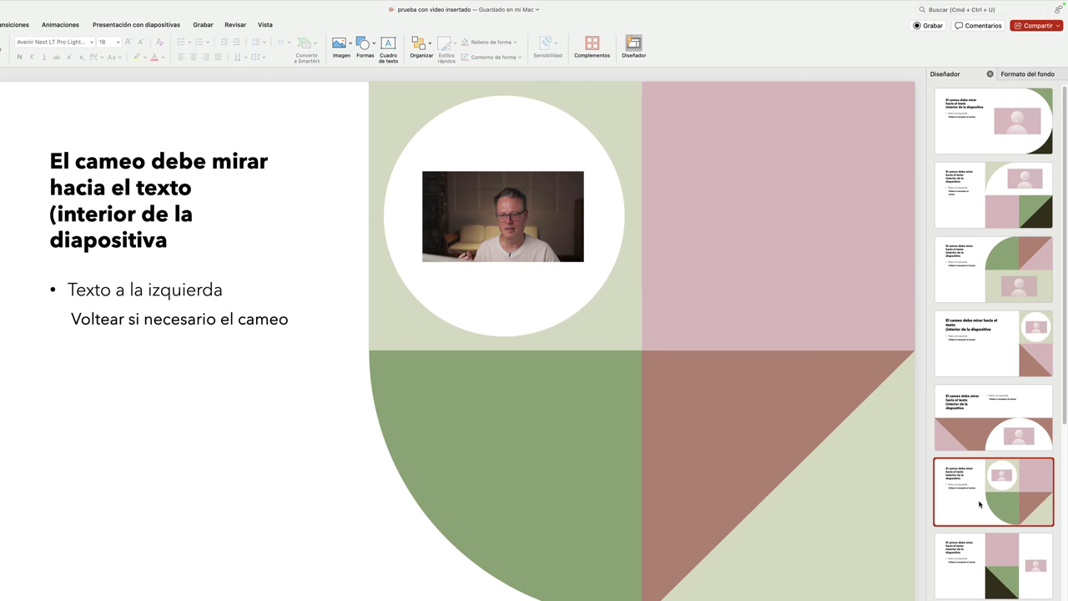
click(992, 594)
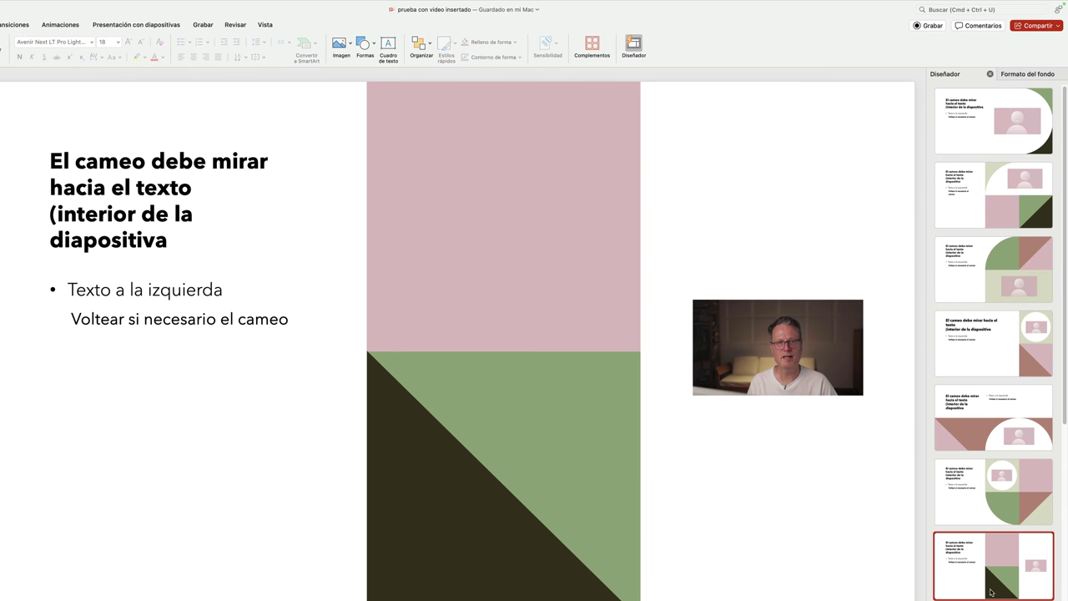
scroll(990, 592, down, 1)
scroll(990, 593, down, 4)
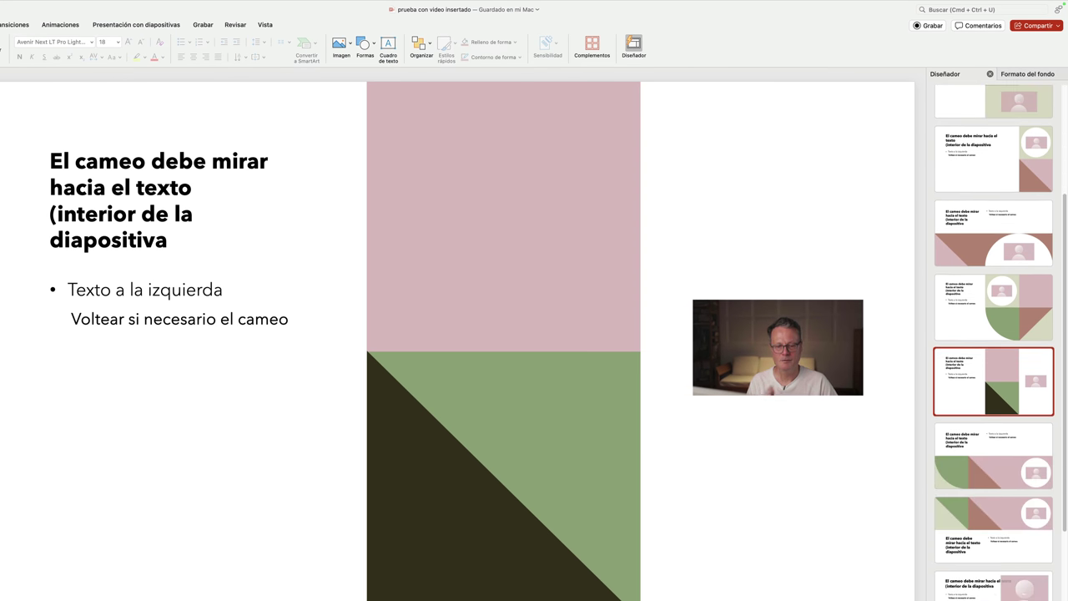
click(993, 584)
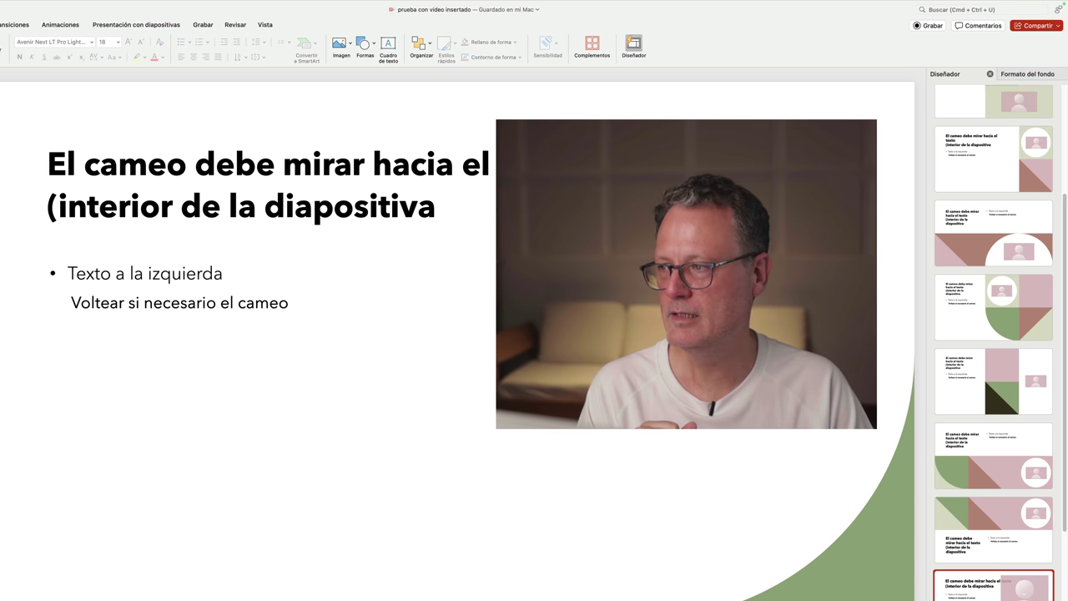
key(super+z)
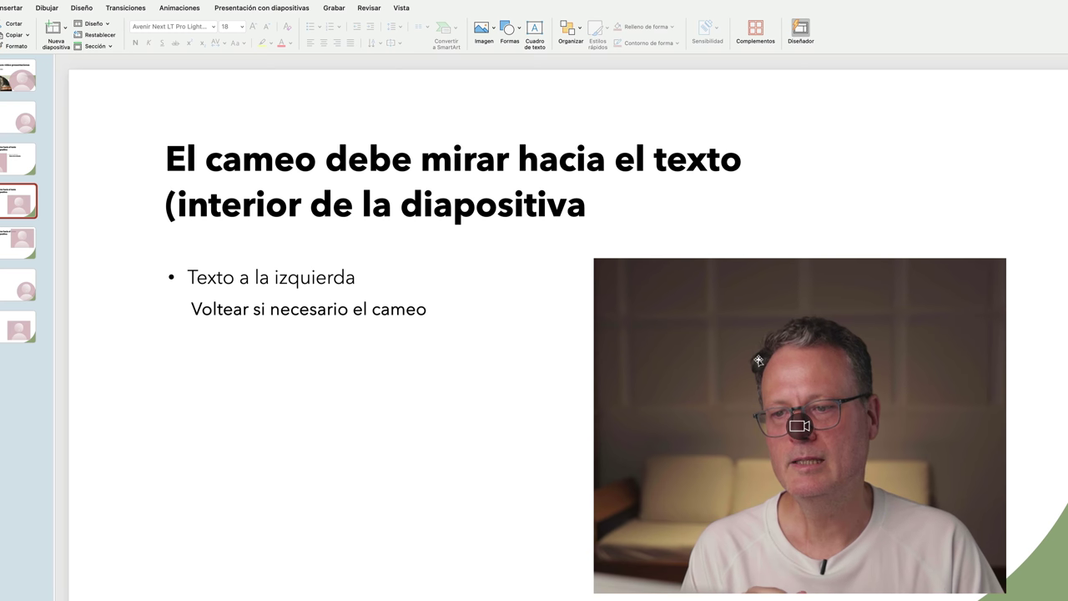
Step: Select the cameo and crop it to a rounded rectangle shape
click(758, 361)
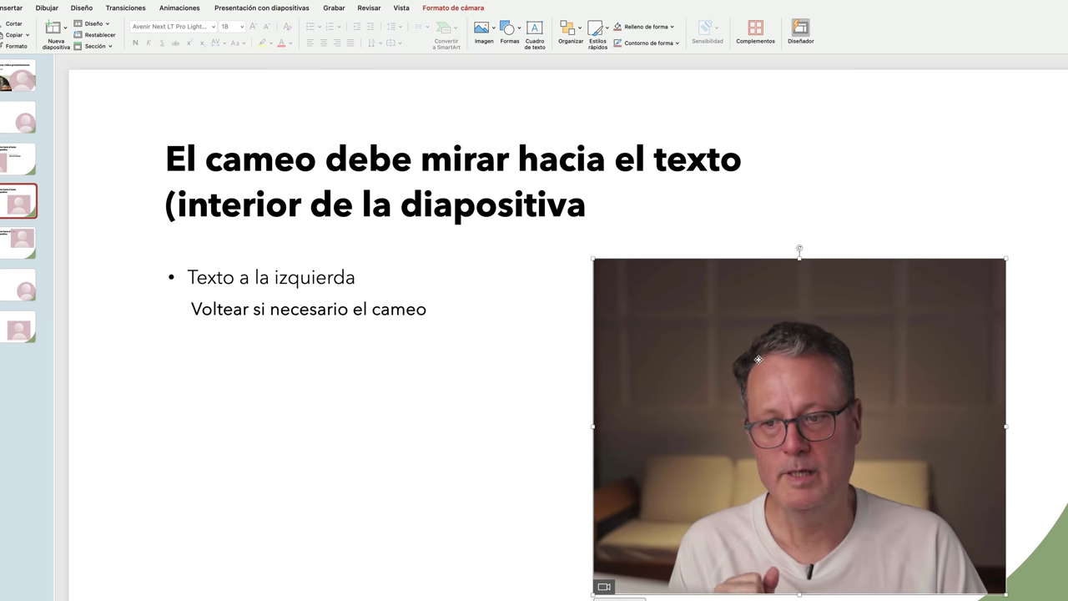
double_click(693, 399)
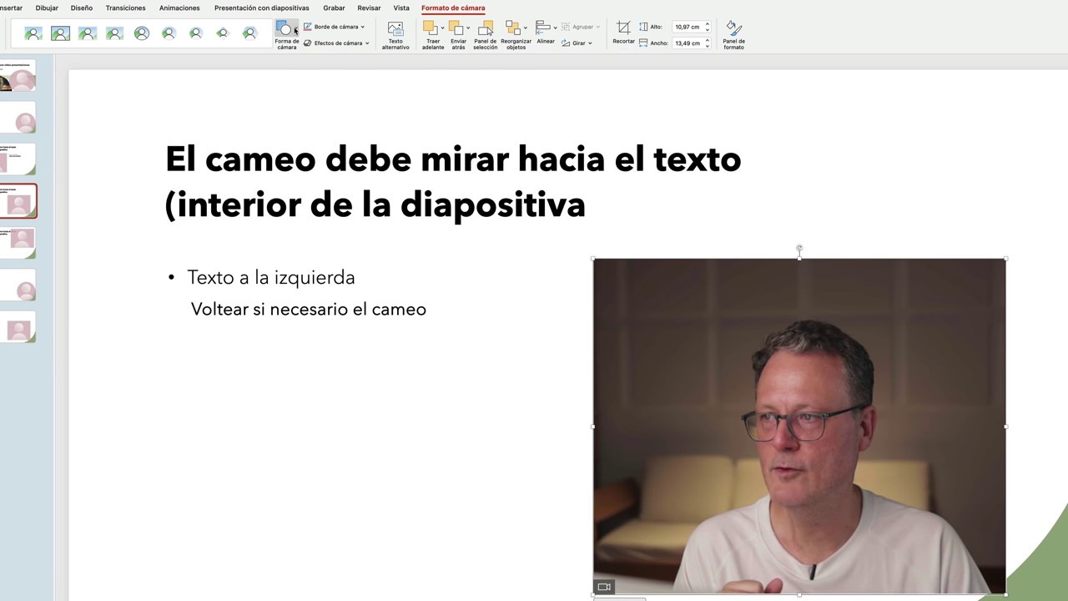
click(295, 30)
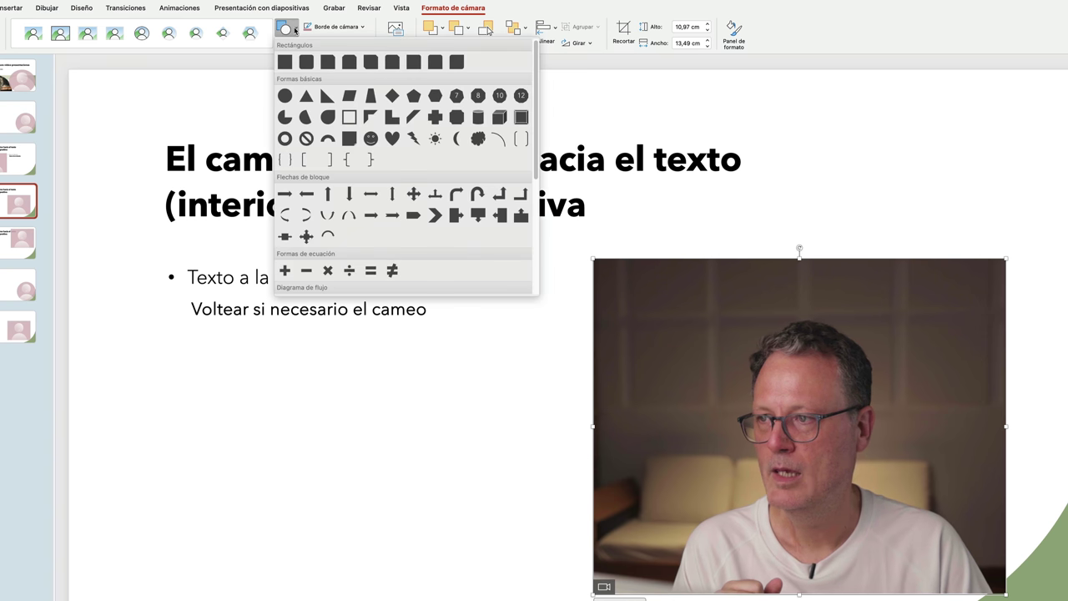
click(284, 61)
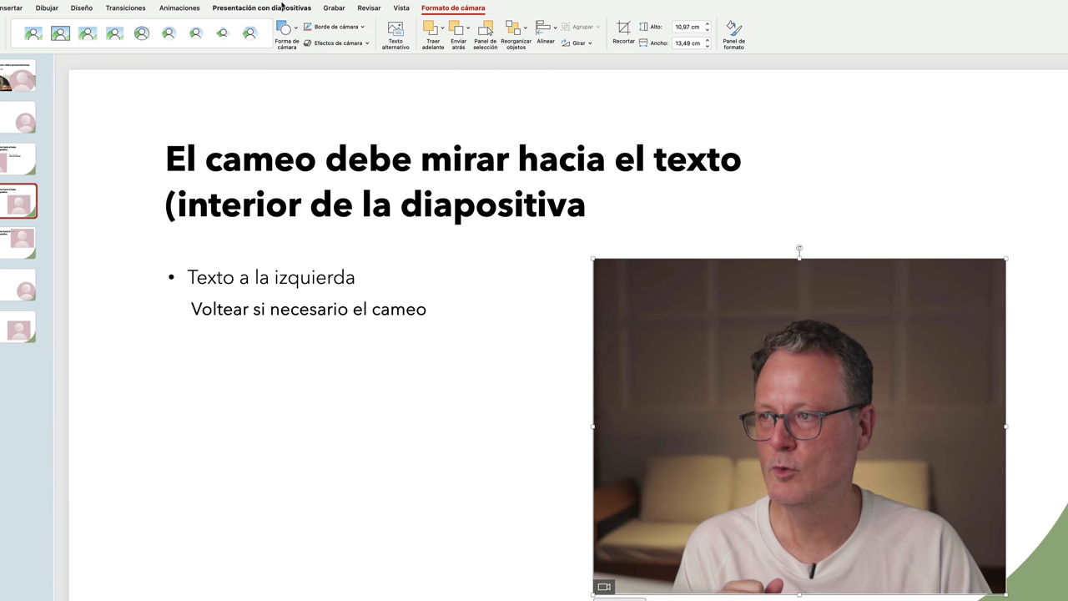
click(295, 29)
click(307, 61)
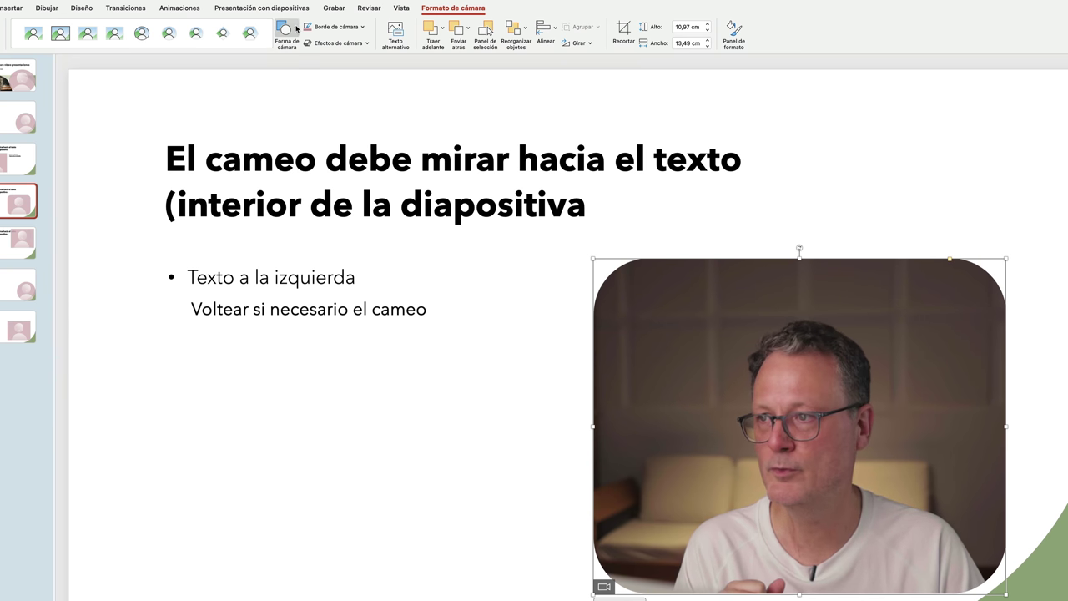
Step: Try oval and hexagon cameo shapes, then set it back to a plain rectangle
click(296, 30)
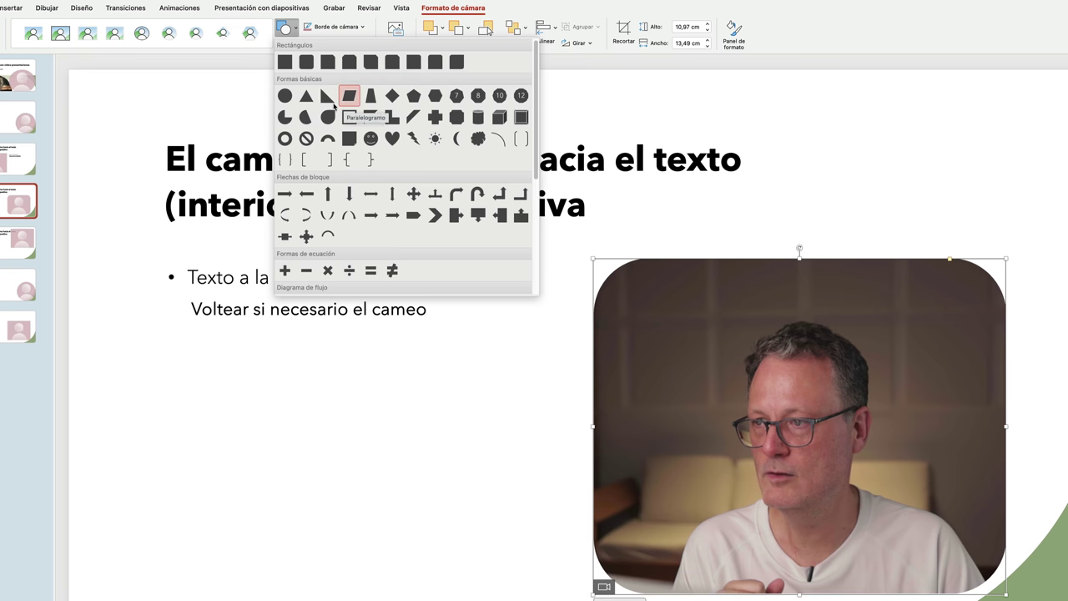
click(284, 96)
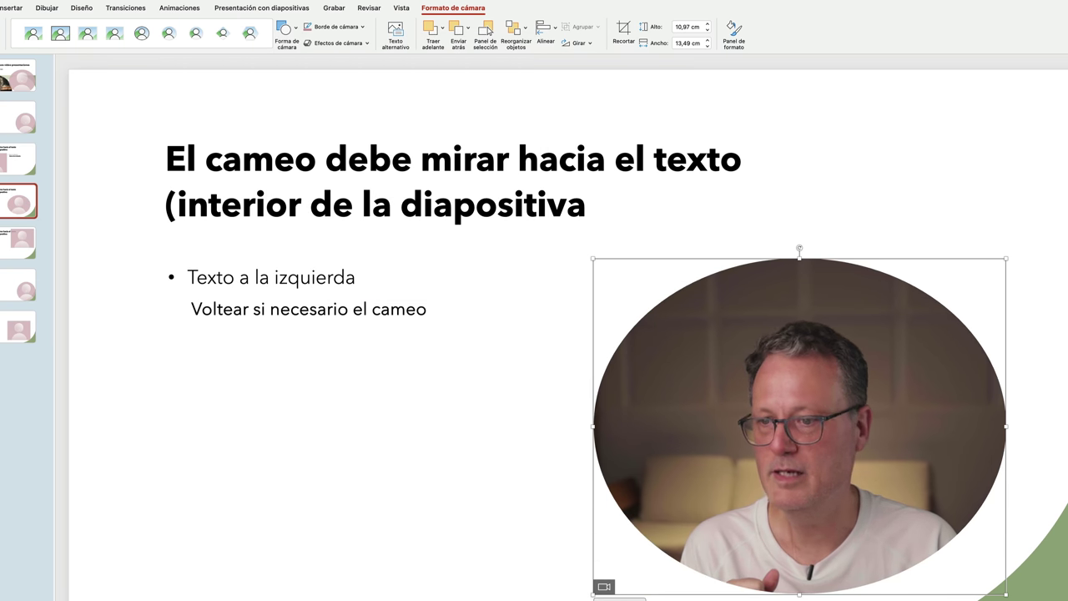
click(298, 30)
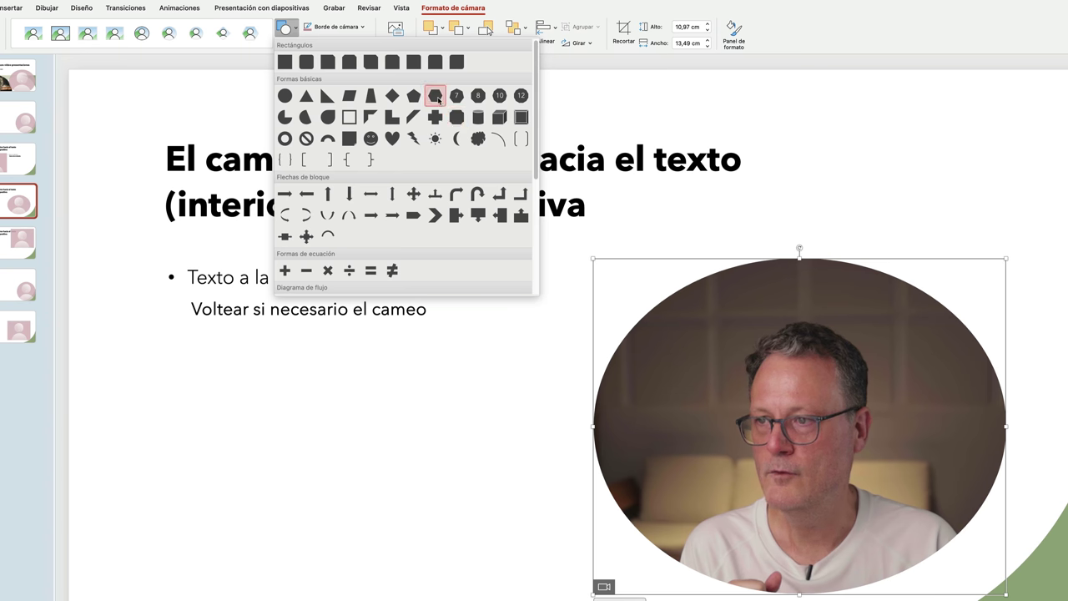
click(435, 97)
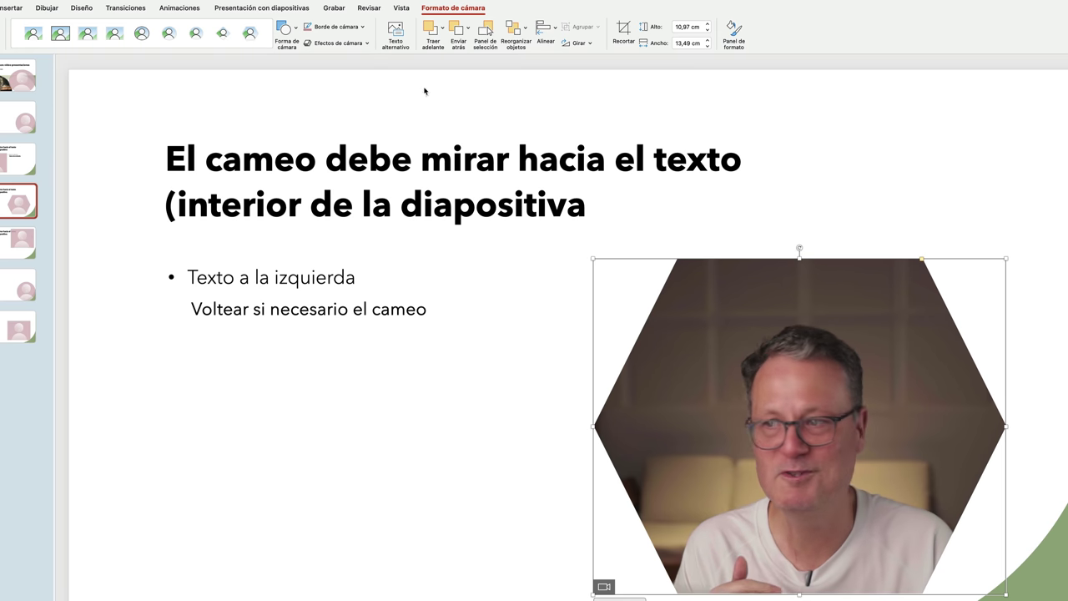
click(295, 29)
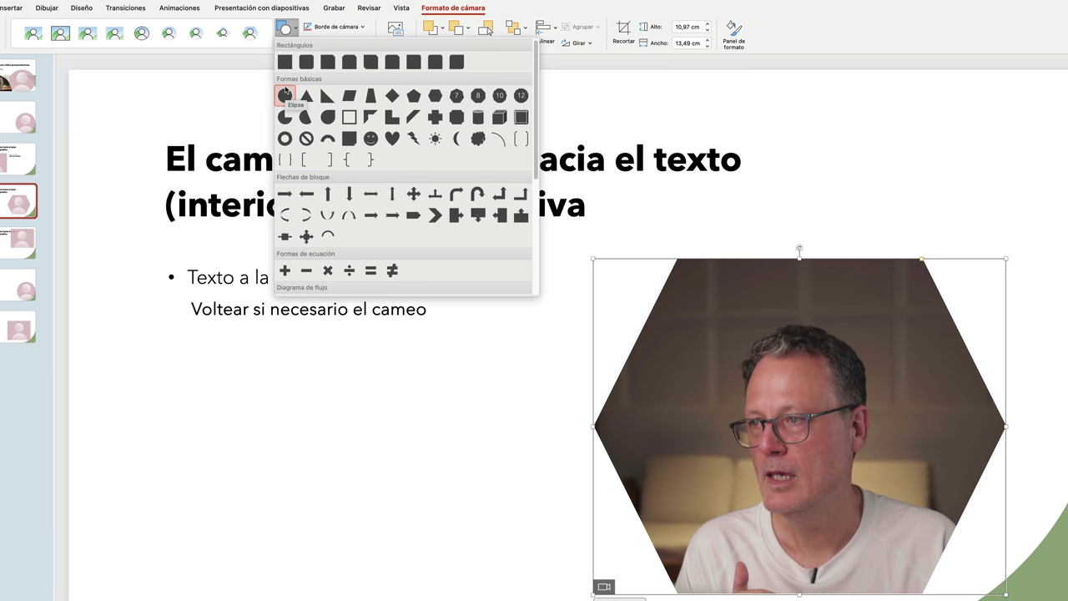
click(284, 62)
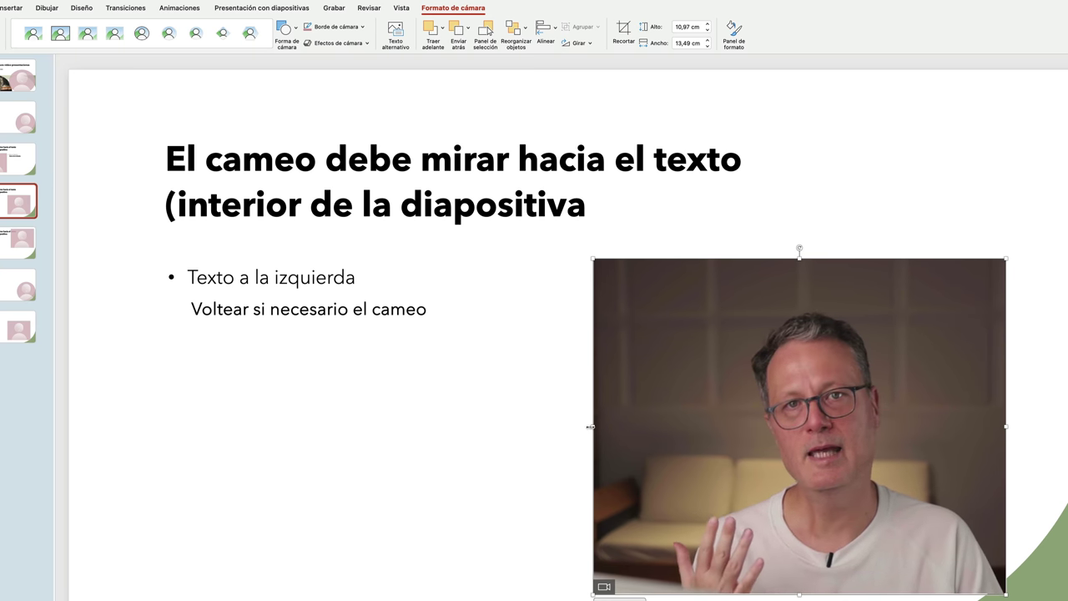
Step: Narrow the cameo to 10,93 cm wide, then select the bullet text box
drag(593, 426, 644, 424)
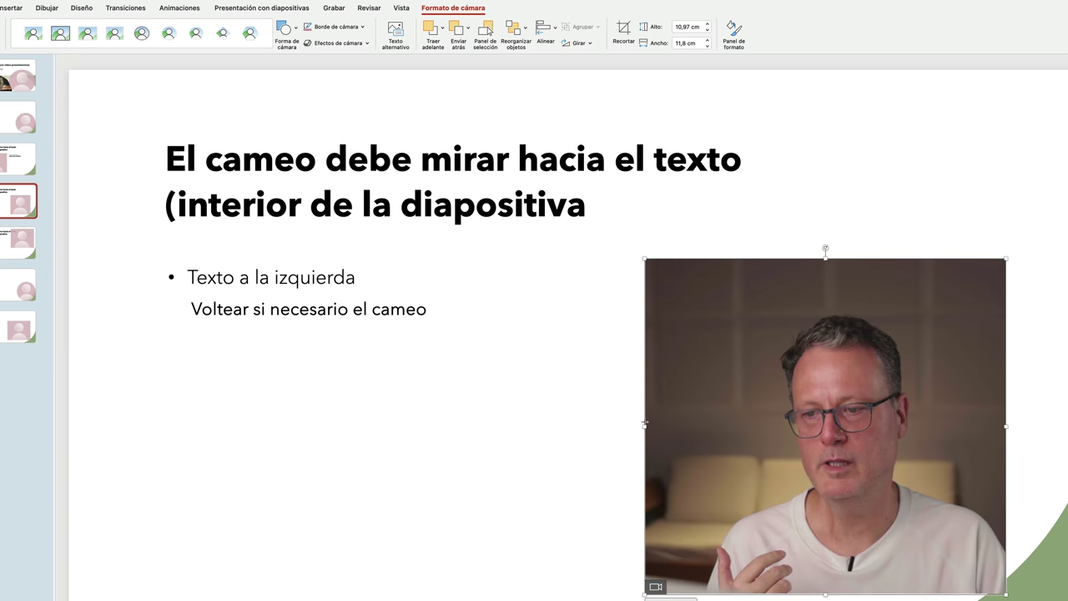
drag(644, 425, 671, 425)
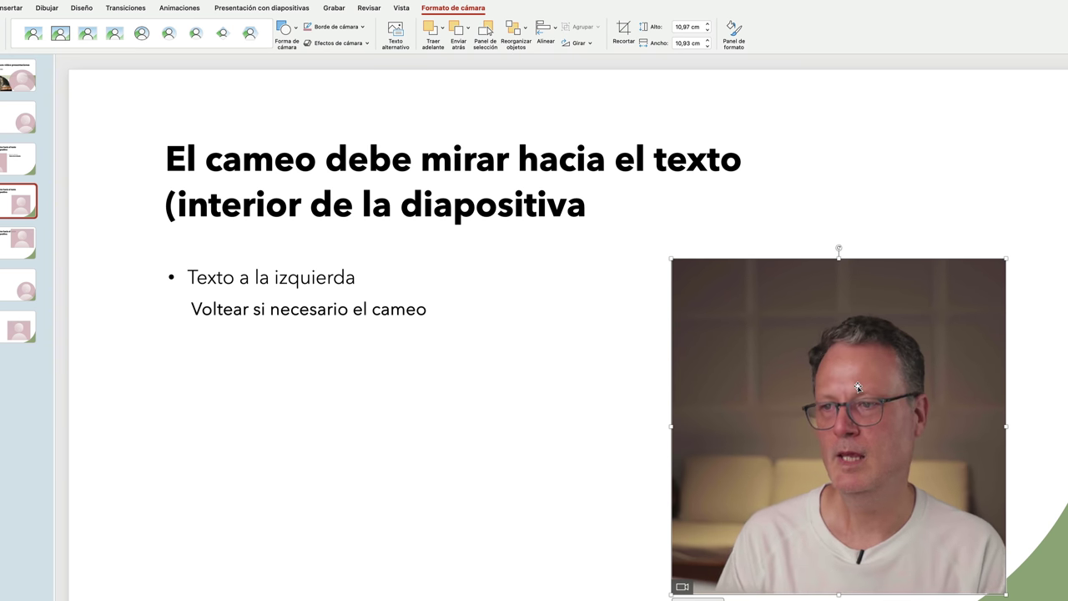
click(426, 388)
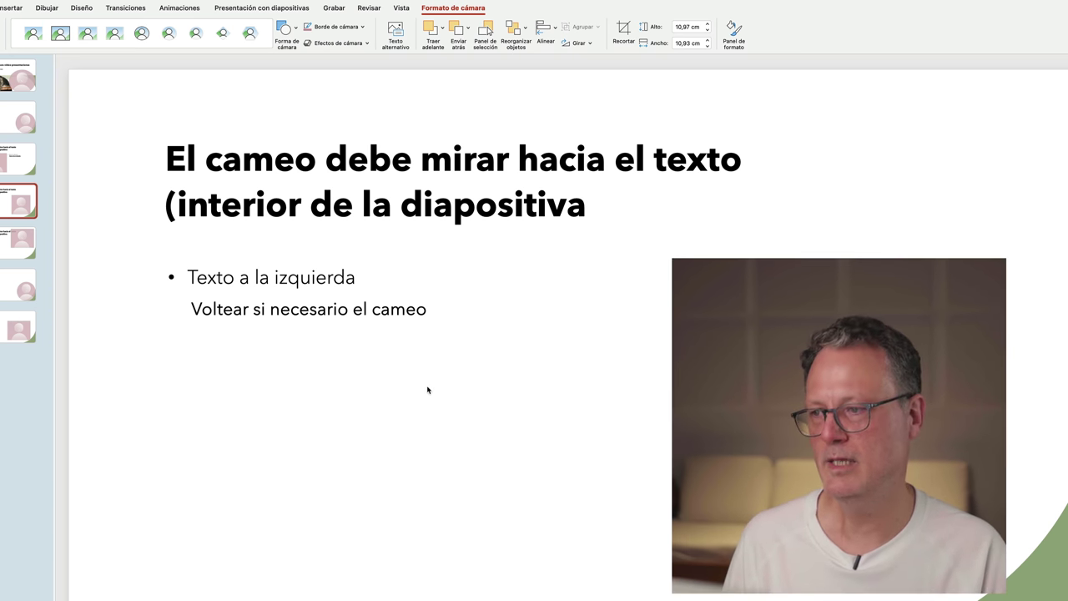
click(328, 309)
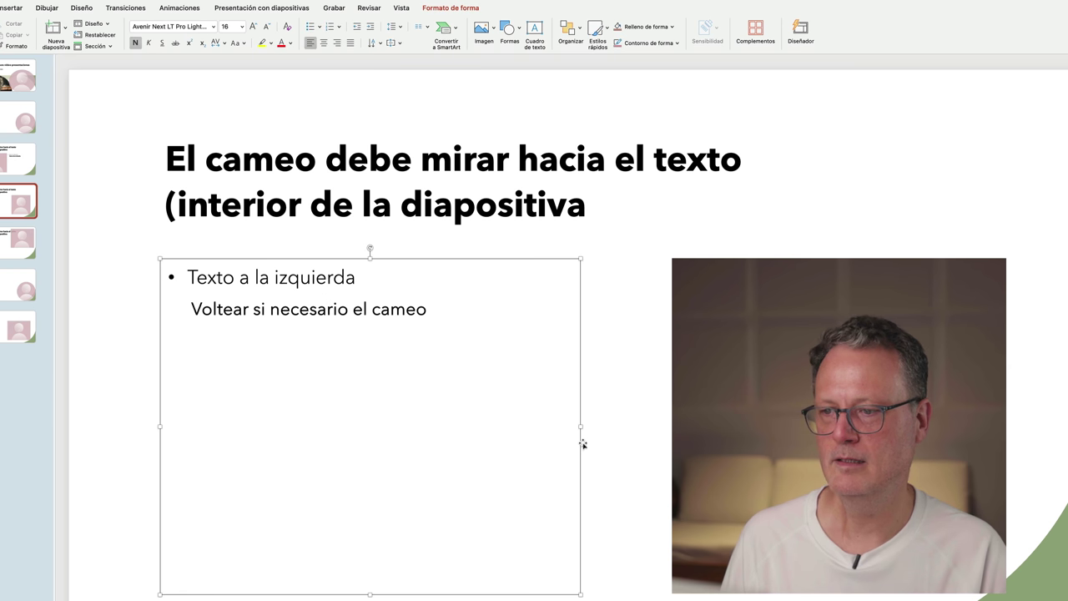
Step: Widen the bullet text box up to the cameo and duplicate the slide
drag(579, 425, 664, 424)
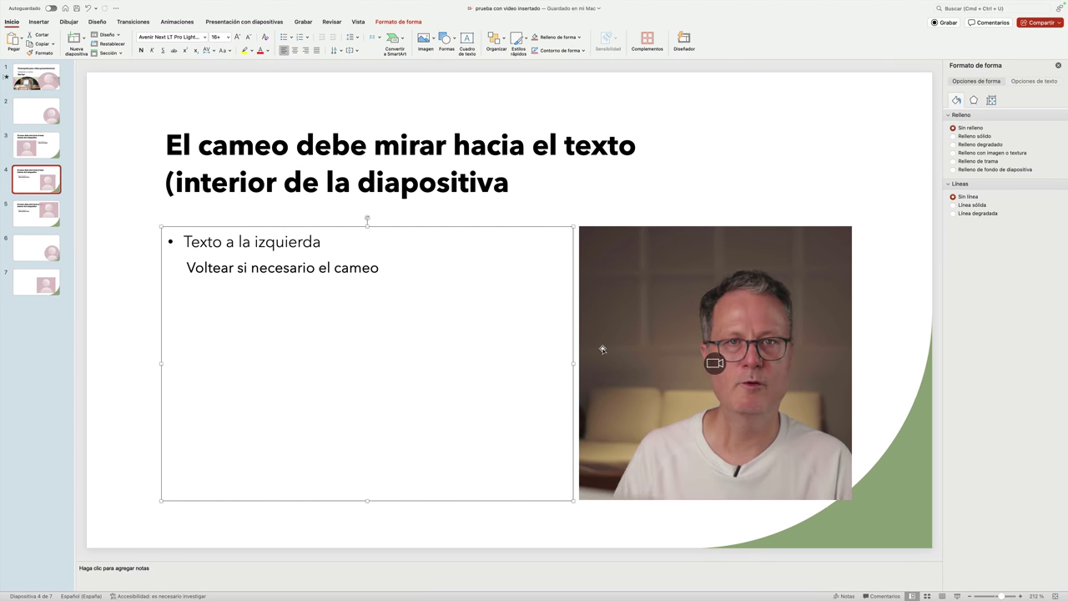
click(14, 180)
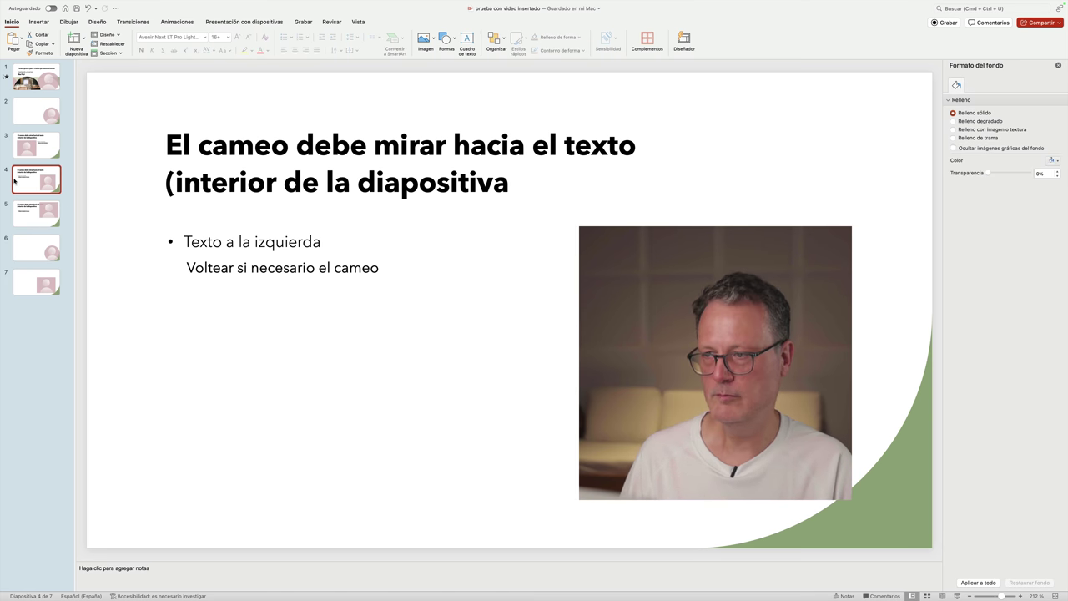
key(super+d)
Step: Retitle slide 5 'Nuevo título' and start the slideshow from the beginning
click(327, 180)
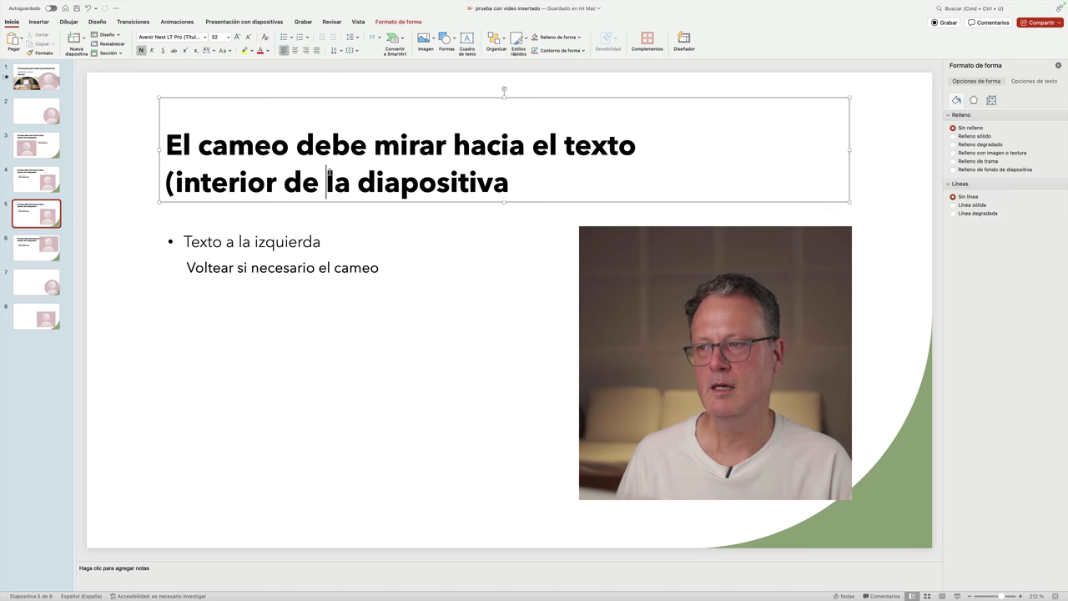
key(super+a)
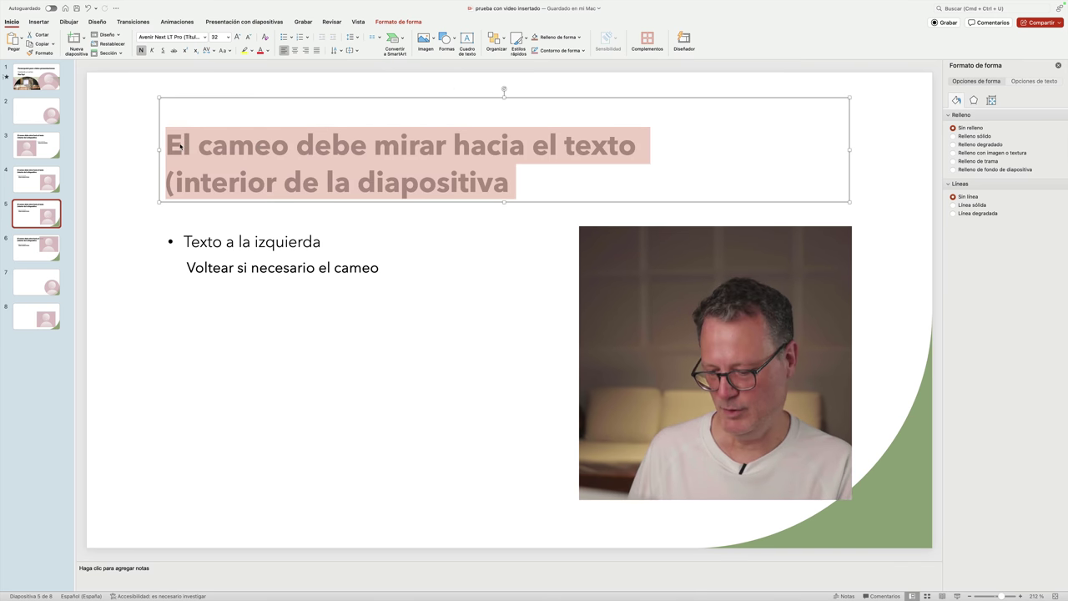
text(Nuevo título)
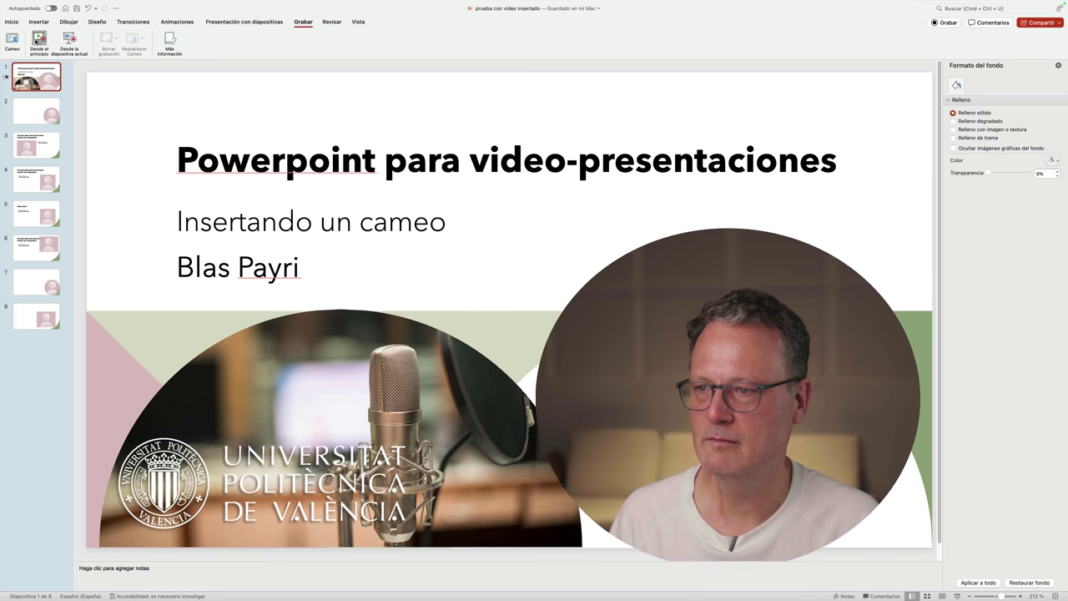
click(36, 42)
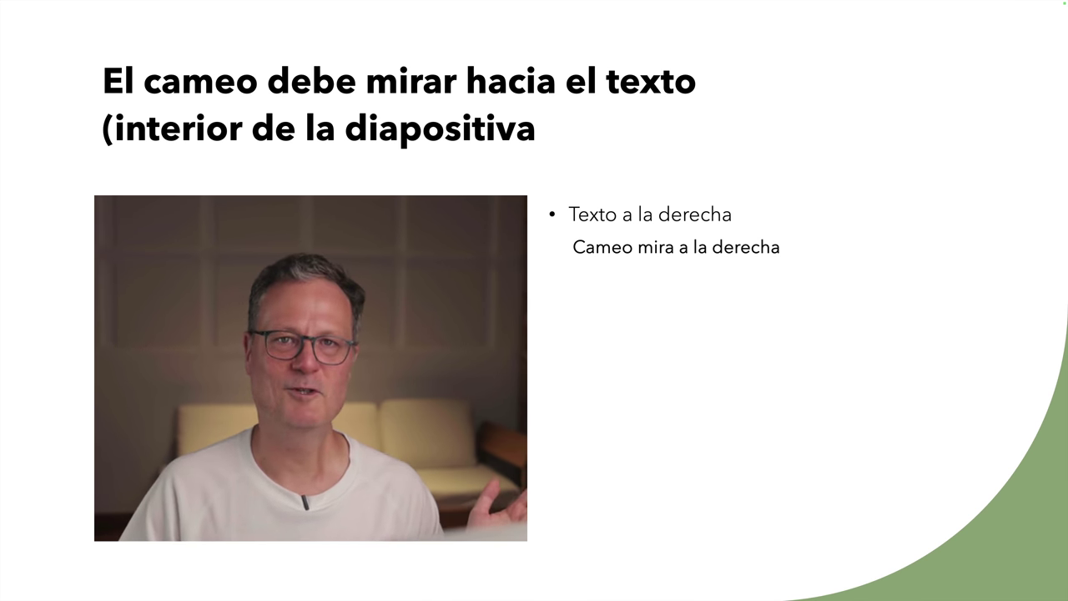
Step: Advance the slideshow two slides, past the left-text cameo slide to slide 5, 'Nuevo título'
key(Right)
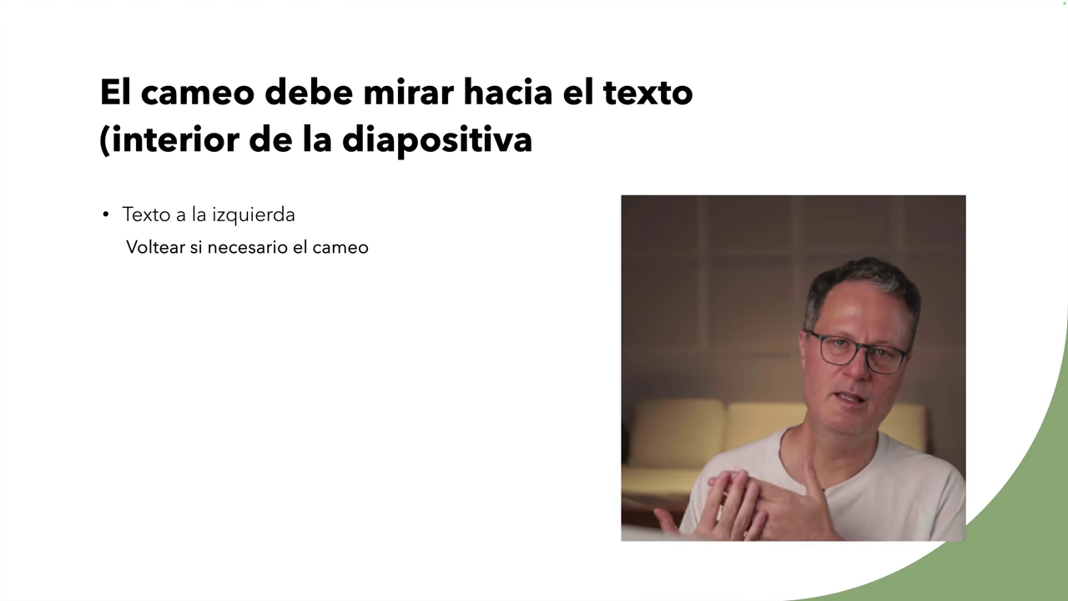
key(Right)
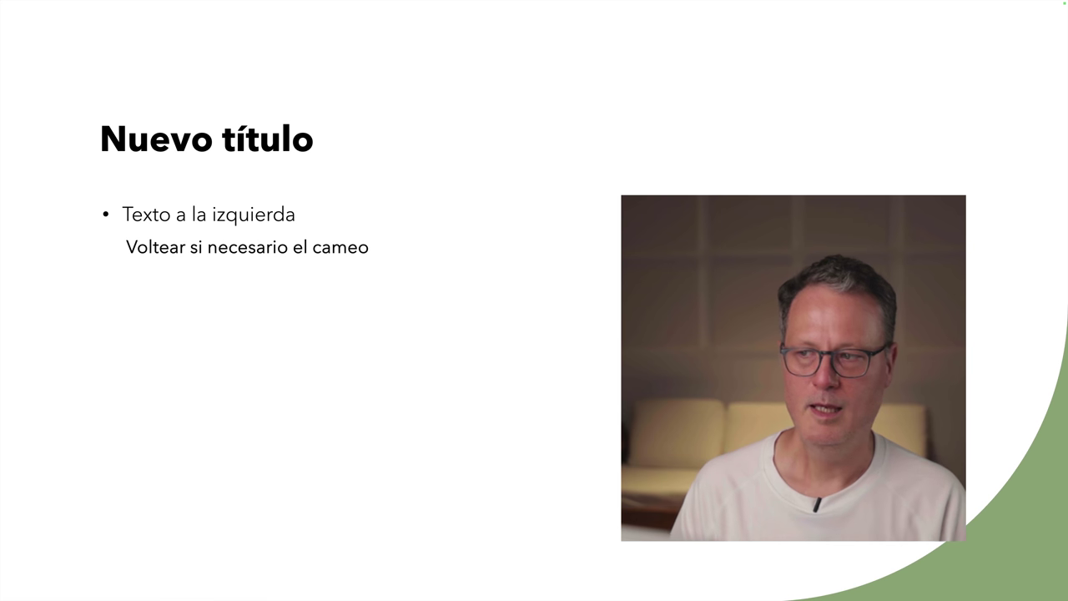